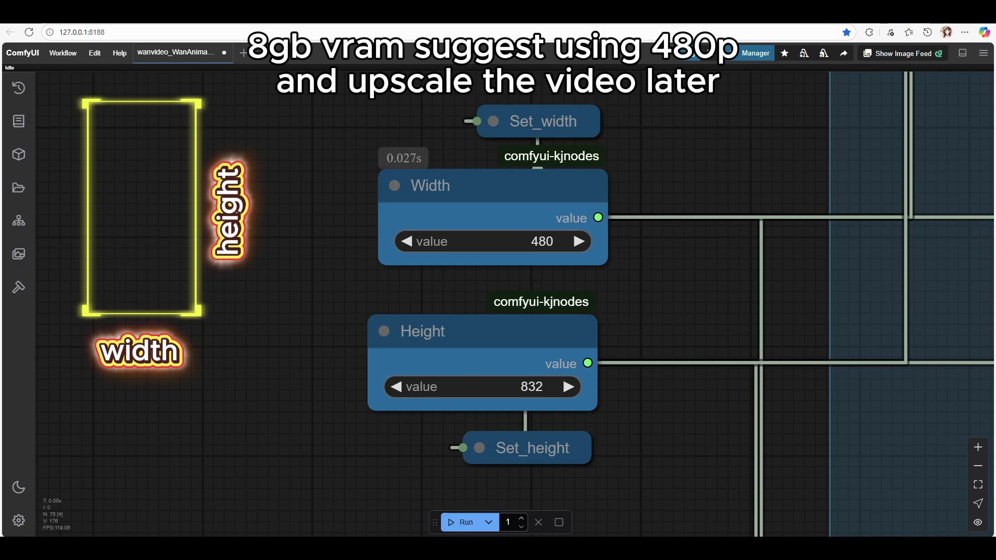
Enter width 720 and height 1280 in the size nodes
{"action": "scroll", "coordinate": [286, 307], "scroll_direction": "right", "scroll_amount": 2}
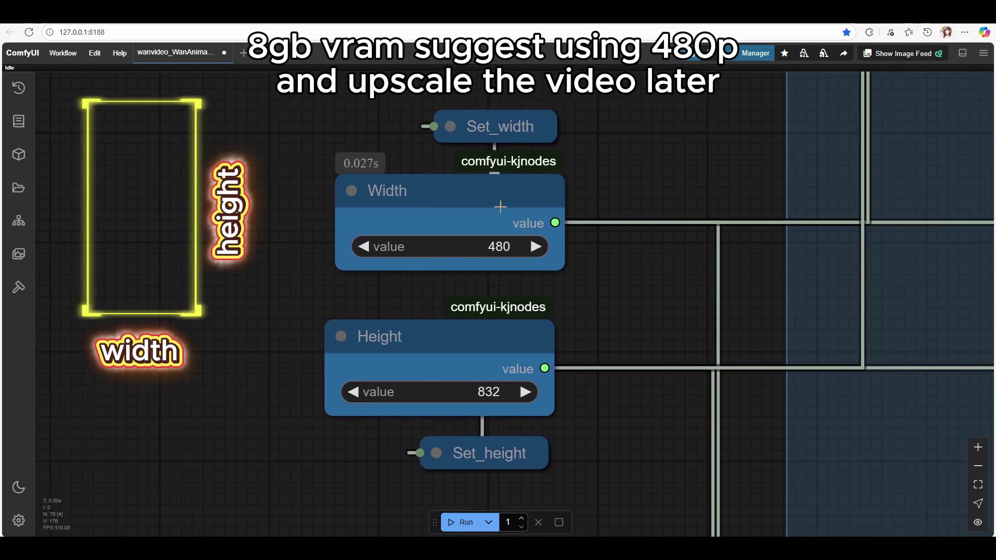
{"action": "left_click", "coordinate": [501, 251]}
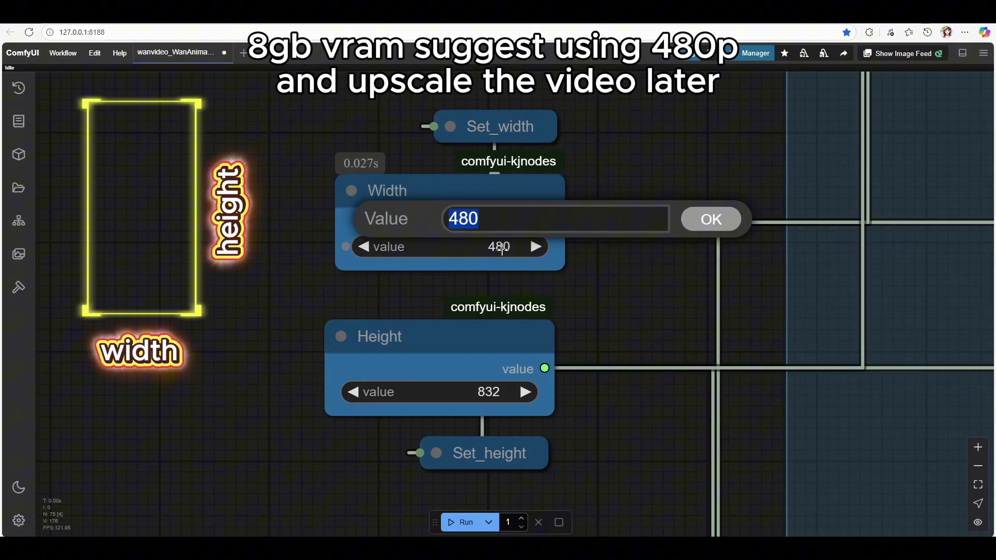
{"action": "type", "text": "720"}
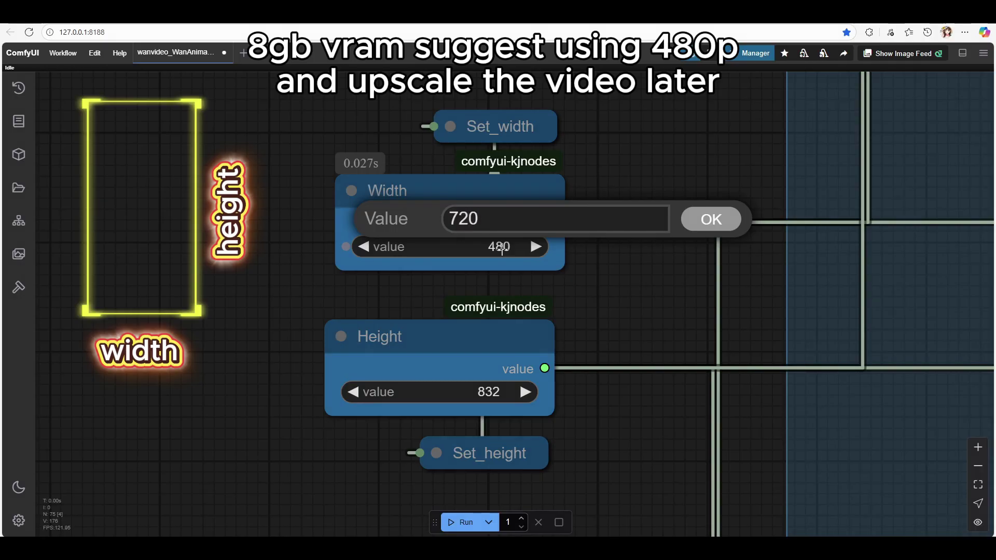
{"action": "left_click", "coordinate": [716, 220]}
{"action": "left_click", "coordinate": [500, 392]}
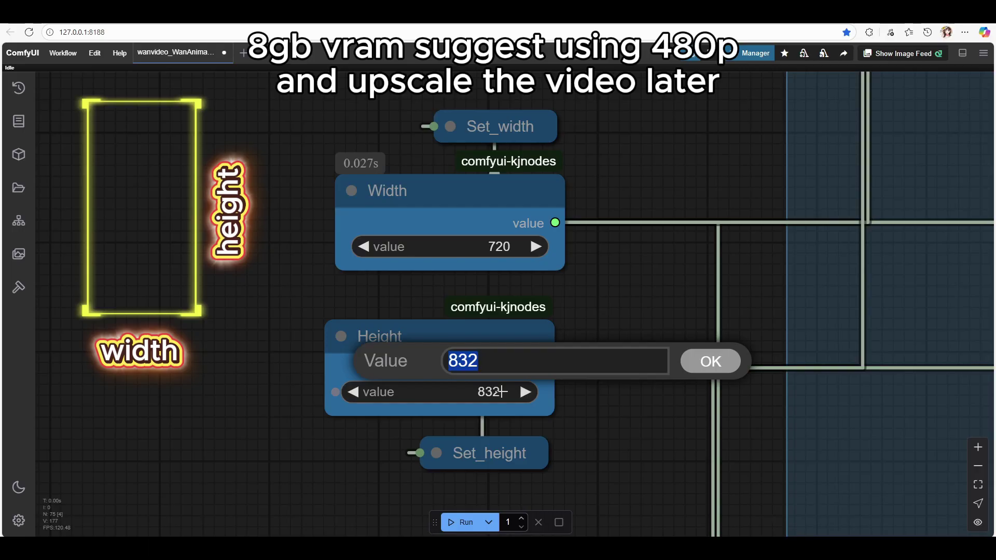
{"action": "type", "text": "1280"}
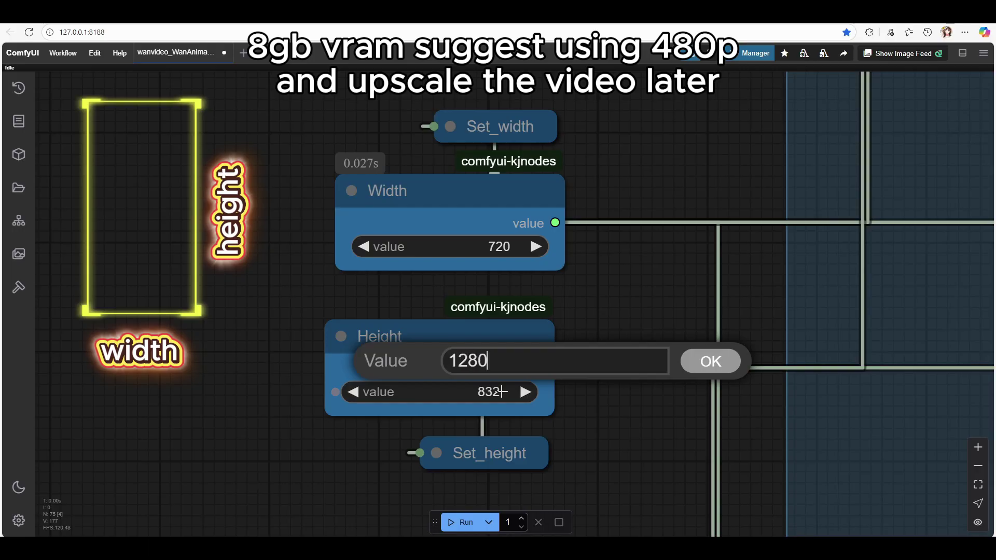
{"action": "key", "text": "Return"}
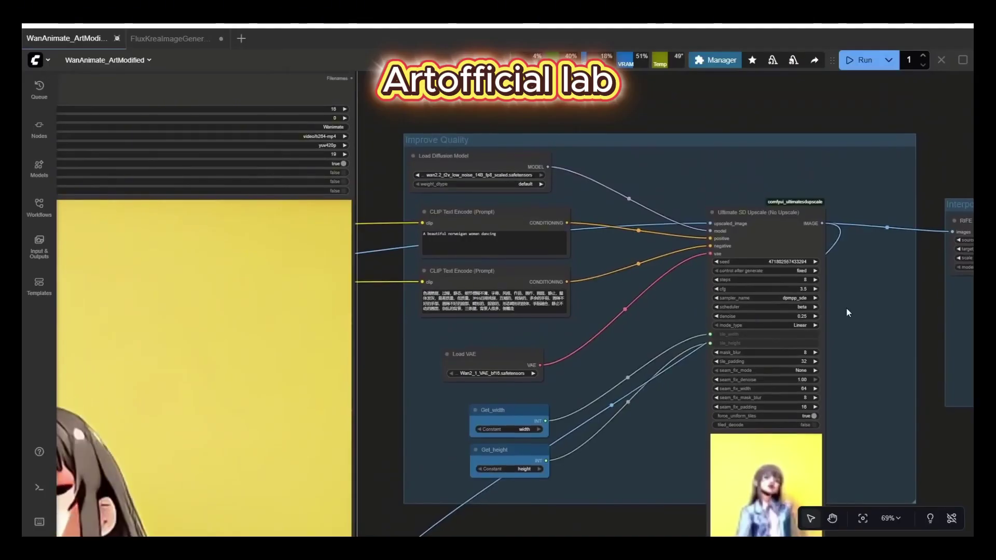
Search 'ultimate s' on empty canvas and place an Ultimate SD Upscale node in view
{"action": "scroll", "coordinate": [732, 73], "scroll_direction": "down", "scroll_amount": 2}
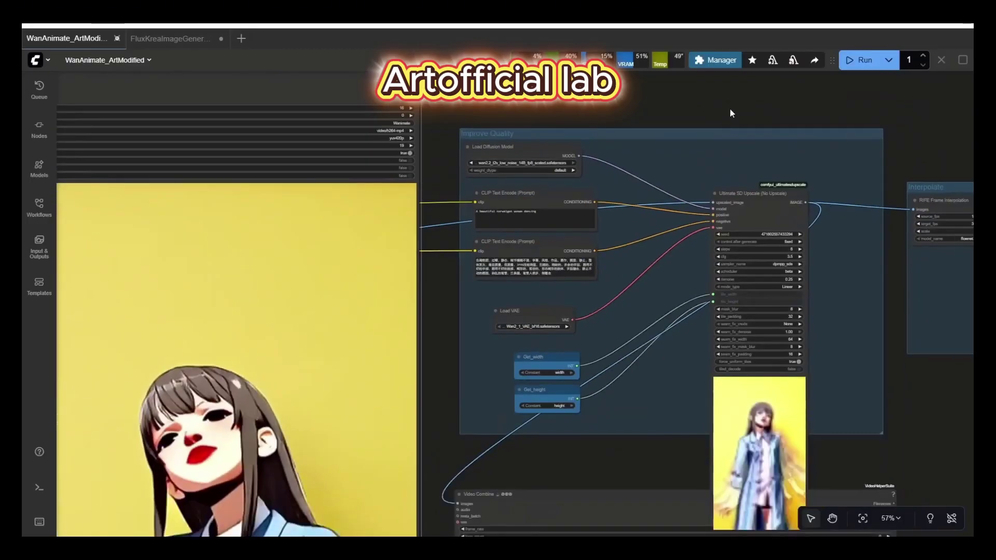
{"action": "left_click_drag", "start_coordinate": [730, 109], "coordinate": [736, 256]}
{"action": "double_click", "coordinate": [736, 251]}
{"action": "type", "text": "ultimate s"}
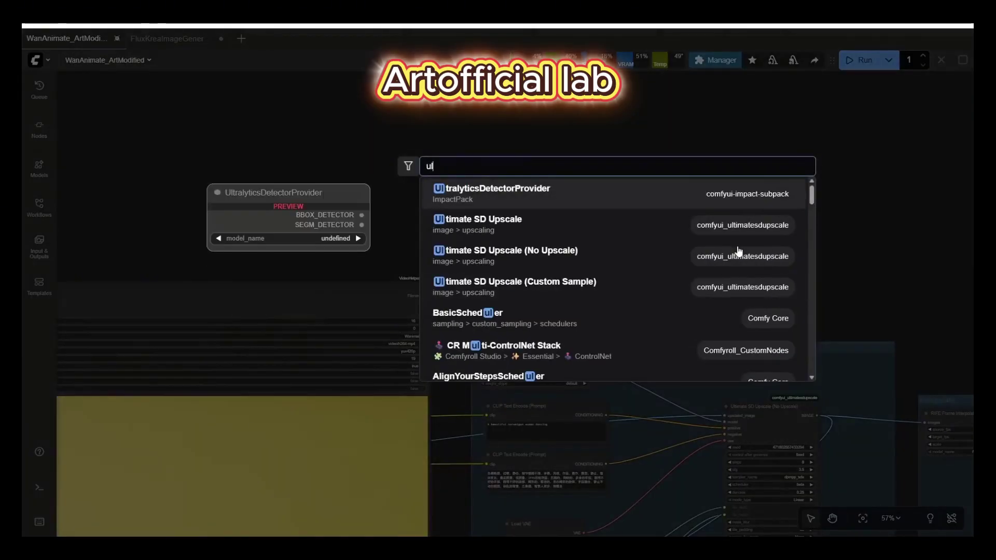
{"action": "key", "text": "Return"}
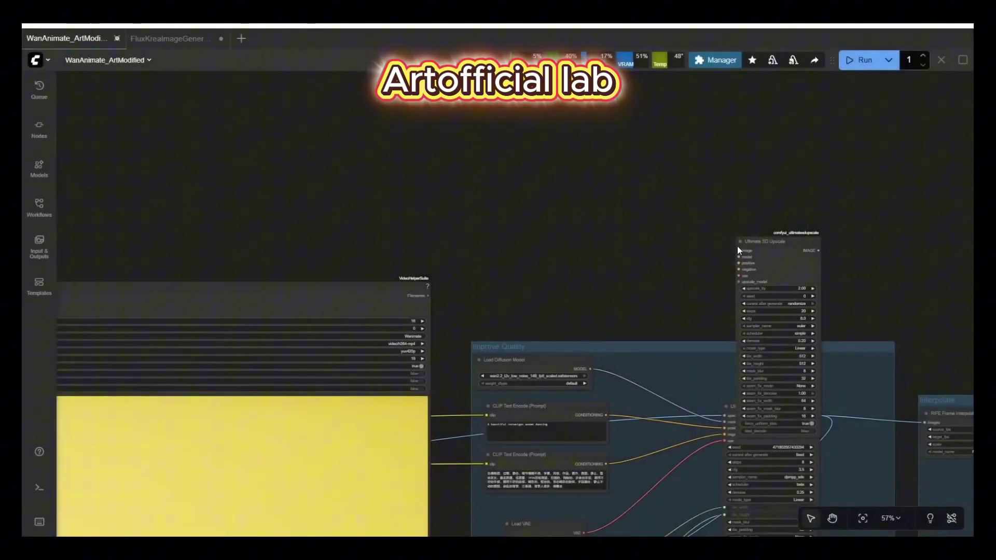
{"action": "left_click_drag", "start_coordinate": [689, 277], "coordinate": [635, 158]}
{"action": "scroll", "coordinate": [658, 265], "scroll_direction": "down", "scroll_amount": 2}
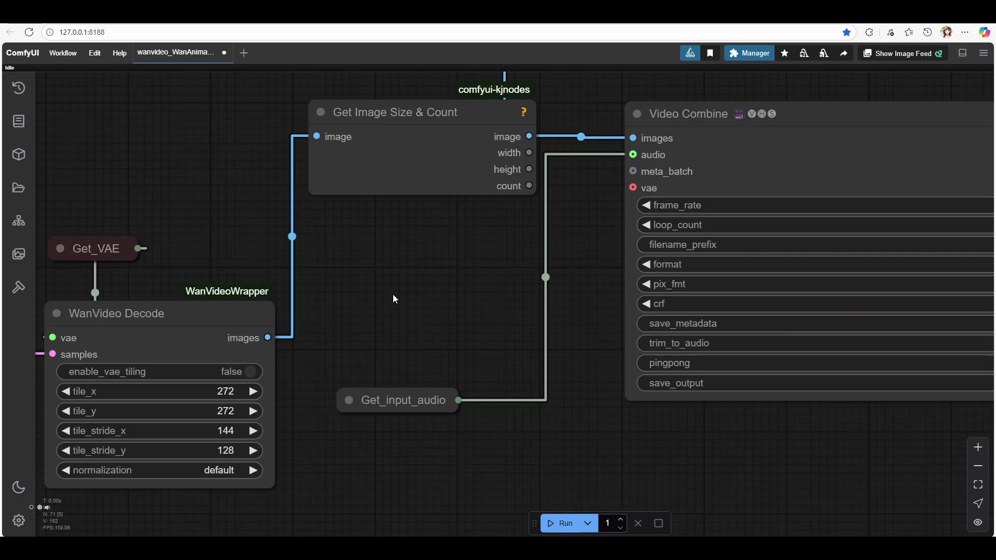
Pull the images link off the Video Combine node
{"action": "mouse_move", "coordinate": [625, 143]}
{"action": "left_mouse_down"}
{"action": "mouse_move", "coordinate": [544, 106]}
{"action": "mouse_move", "coordinate": [544, 118]}
{"action": "mouse_move", "coordinate": [630, 137]}
{"action": "left_mouse_up"}
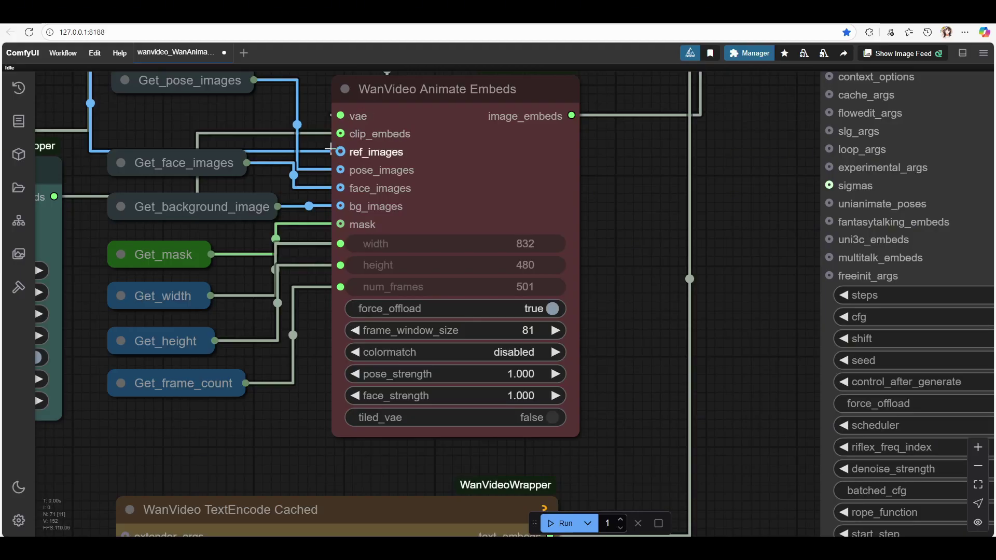
Remove the mask and bg_images links from WanVideo Animate Embeds, leaving only pose input
{"action": "scroll", "coordinate": [300, 273], "scroll_direction": "down", "scroll_amount": 5}
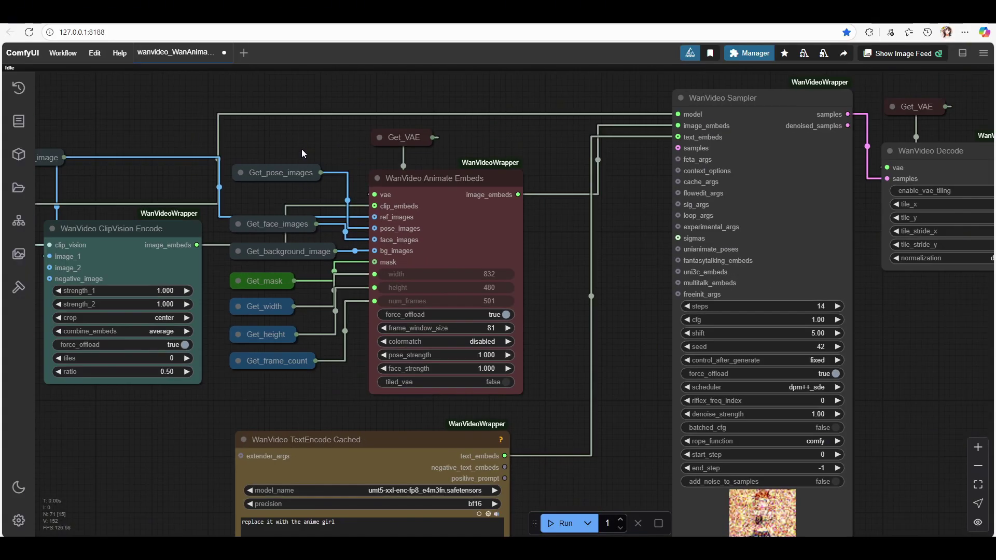
{"action": "scroll", "coordinate": [326, 372], "scroll_direction": "up", "scroll_amount": 5}
{"action": "left_click_drag", "start_coordinate": [378, 321], "coordinate": [320, 407]}
{"action": "scroll", "coordinate": [338, 347], "scroll_direction": "up", "scroll_amount": 1}
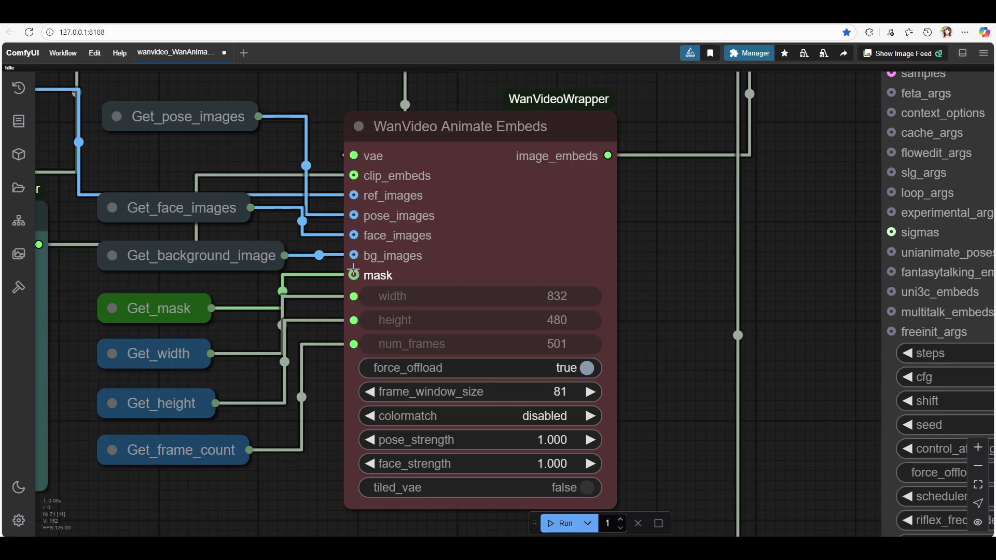
{"action": "left_click_drag", "start_coordinate": [353, 275], "coordinate": [285, 289]}
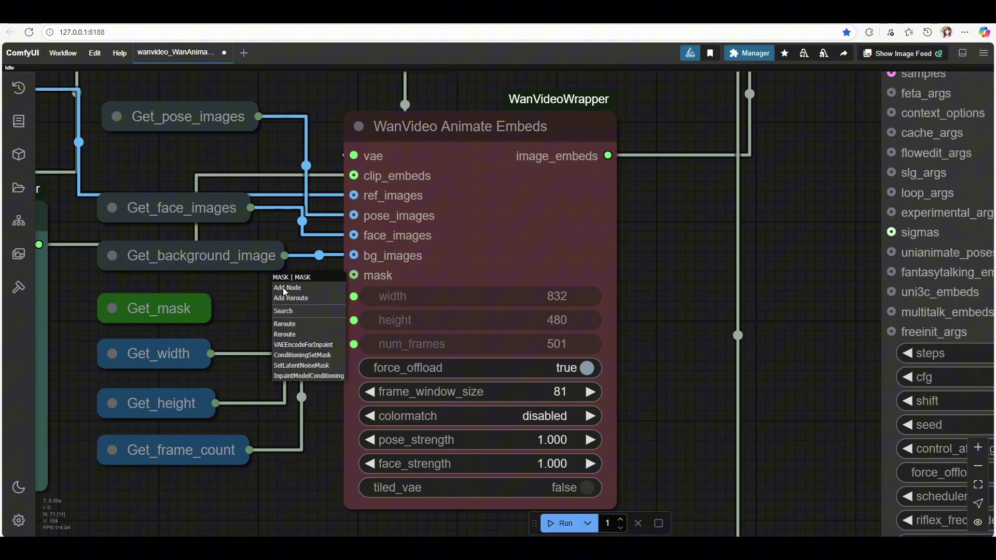
{"action": "left_click_drag", "start_coordinate": [354, 255], "coordinate": [311, 259]}
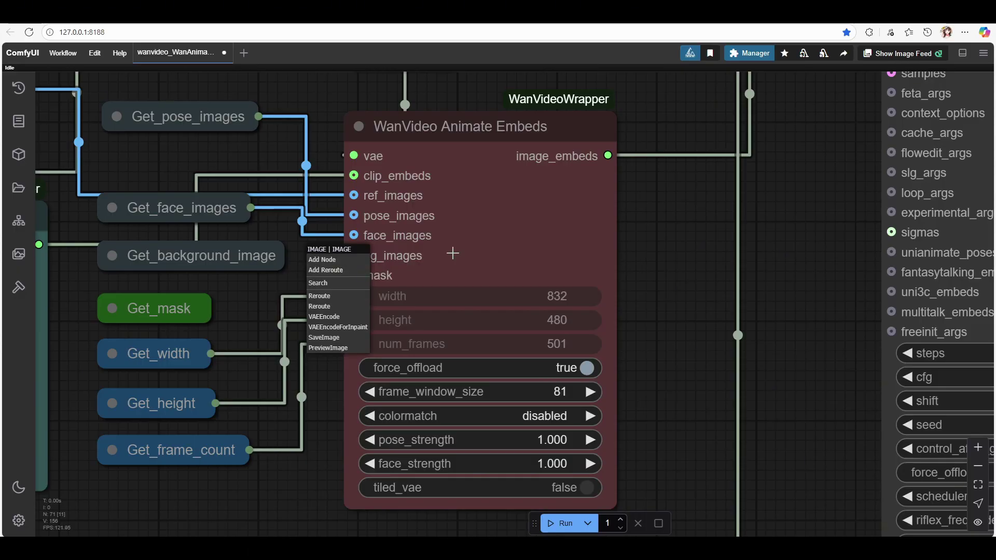
{"action": "left_click", "coordinate": [652, 251]}
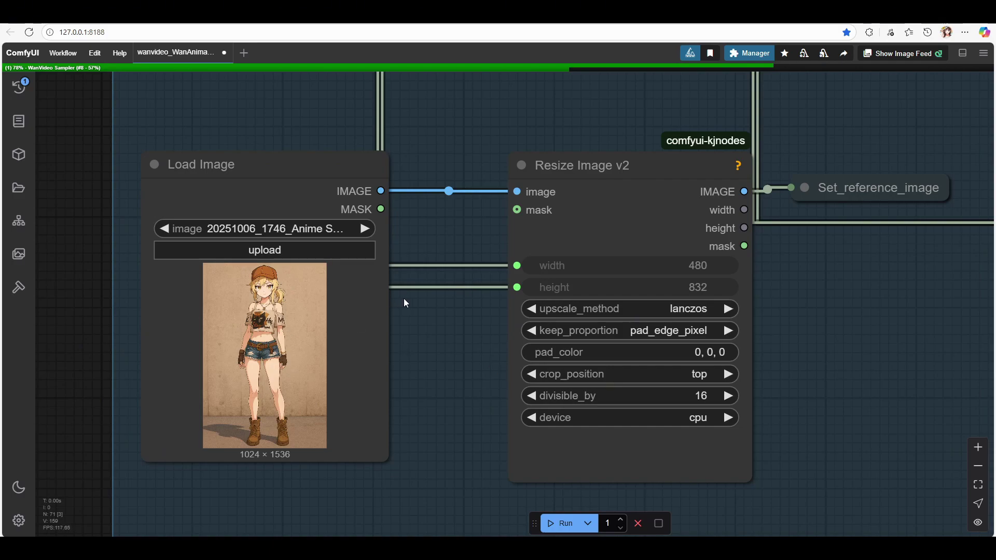
Switch detect_hand from disable to enable in the DWPose Estimator
{"action": "scroll", "coordinate": [405, 300], "scroll_direction": "down", "scroll_amount": 5}
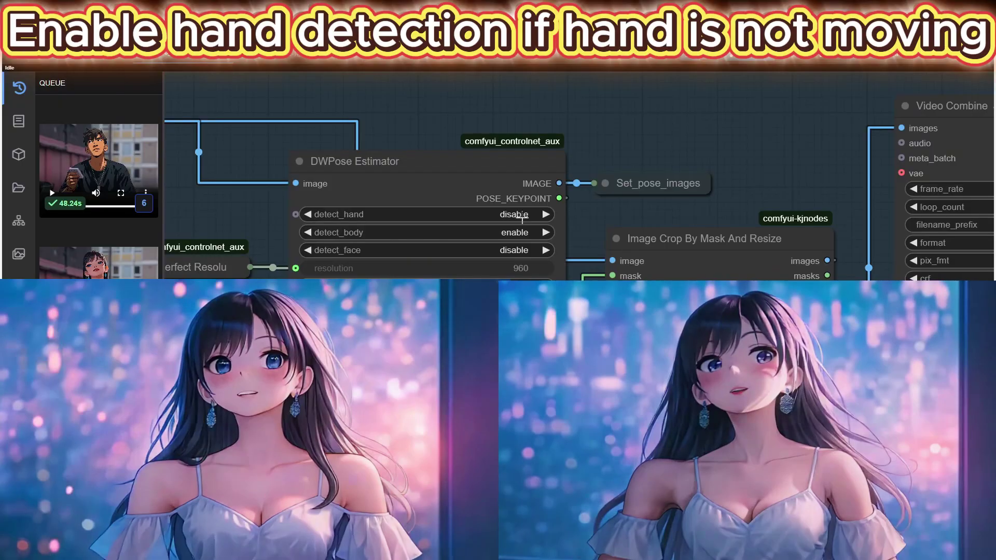
{"action": "left_click", "coordinate": [531, 216]}
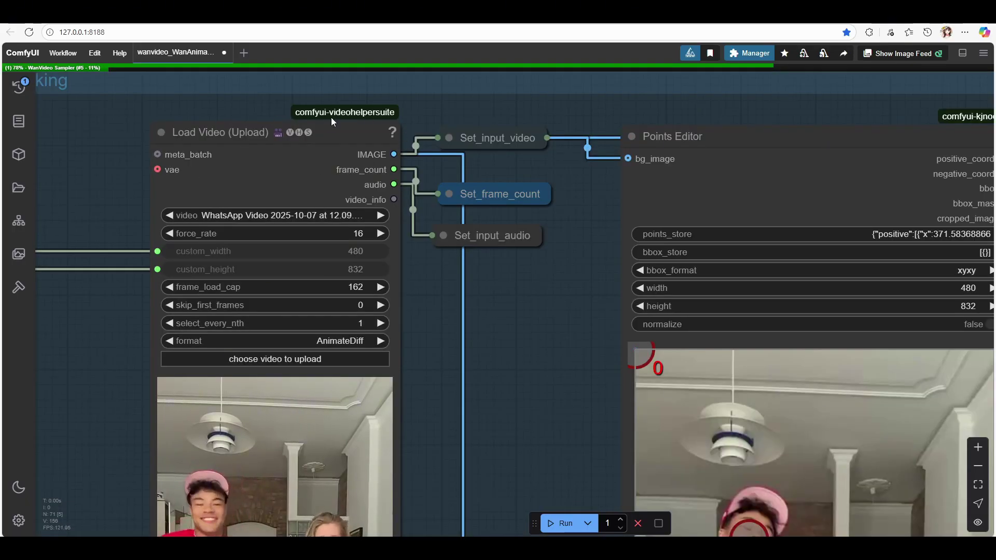
Uncollapse Set_frame_count and Get_frame_count to reveal the frame_count constant
{"action": "left_click", "coordinate": [508, 194]}
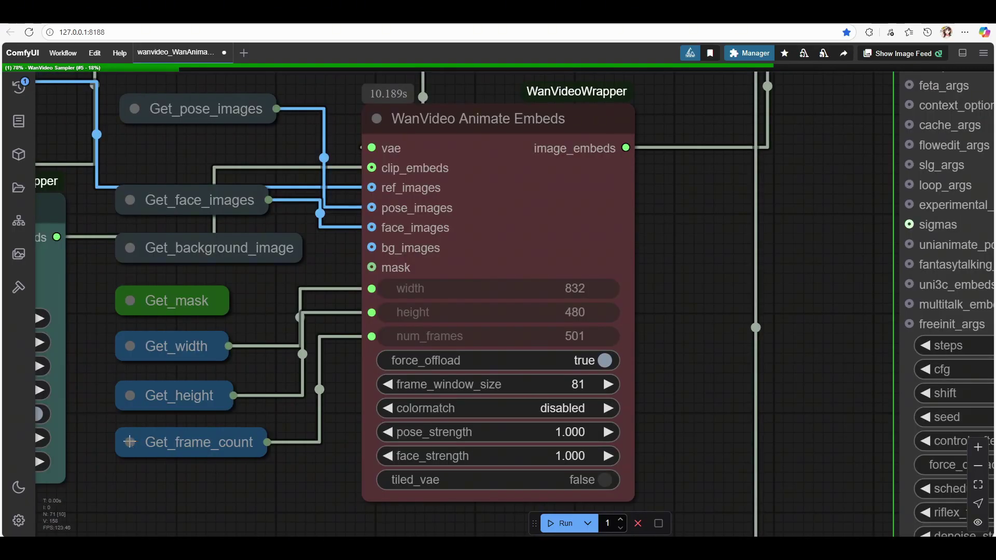
{"action": "left_click", "coordinate": [131, 442]}
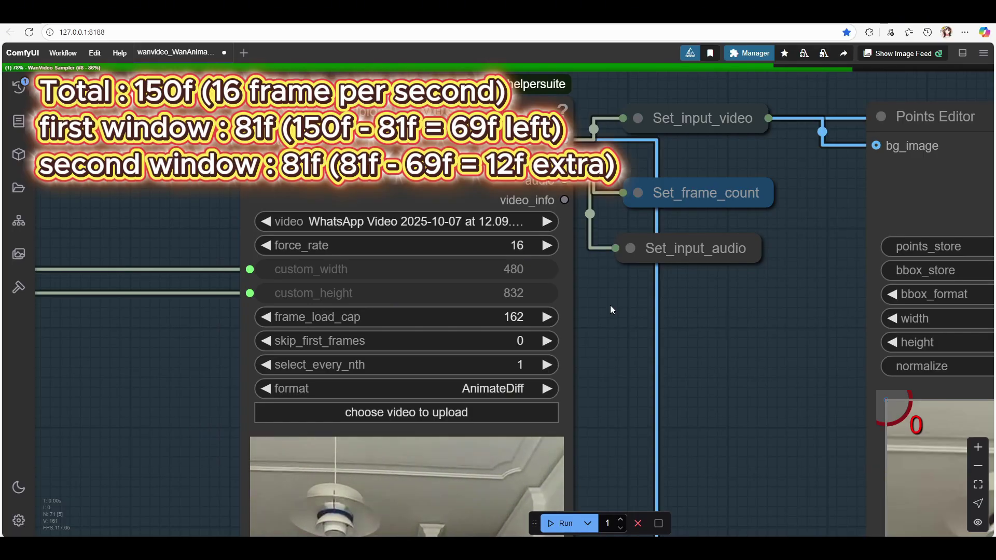
{"action": "scroll", "coordinate": [610, 305], "scroll_direction": "down", "scroll_amount": 3}
{"action": "left_click_drag", "start_coordinate": [708, 353], "coordinate": [692, 356]}
{"action": "scroll", "coordinate": [689, 311], "scroll_direction": "right", "scroll_amount": 10}
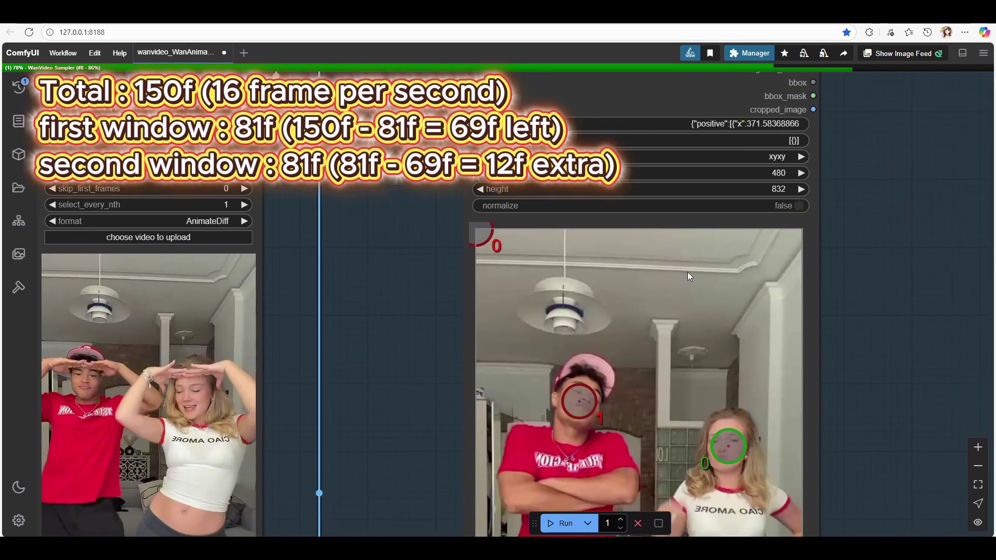
{"action": "scroll", "coordinate": [571, 229], "scroll_direction": "down", "scroll_amount": 5}
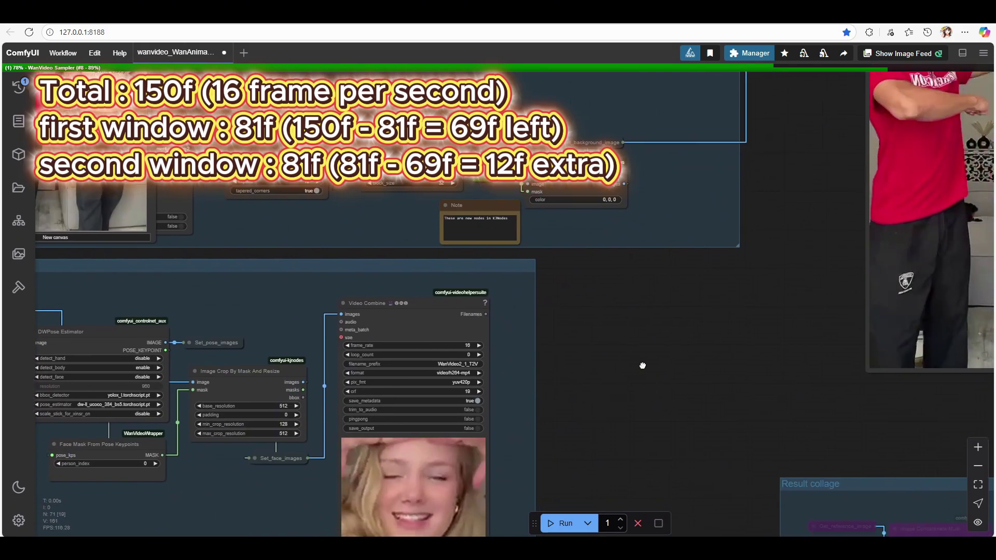
{"action": "scroll", "coordinate": [565, 287], "scroll_direction": "right", "scroll_amount": 5}
{"action": "scroll", "coordinate": [565, 288], "scroll_direction": "down", "scroll_amount": 10}
{"action": "scroll", "coordinate": [590, 350], "scroll_direction": "down", "scroll_amount": 5}
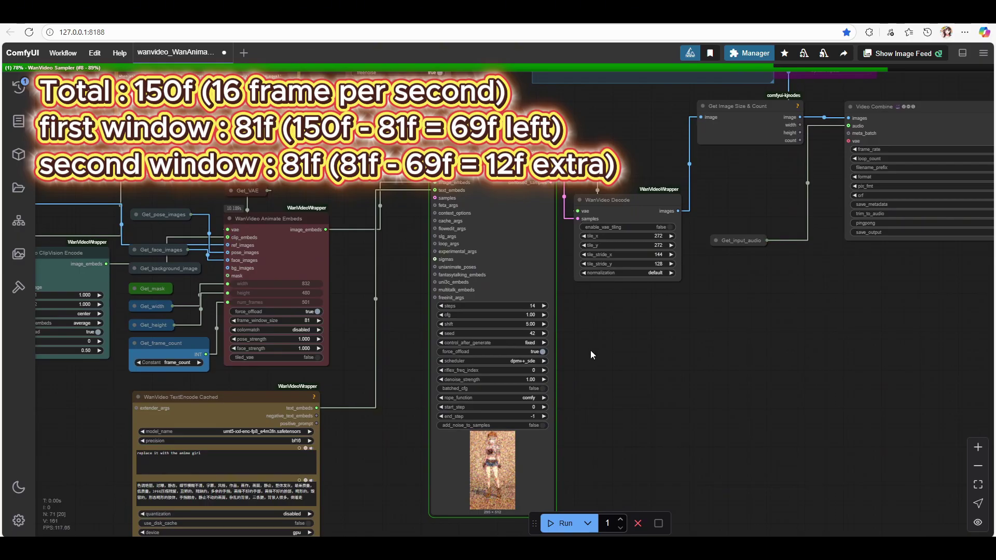
{"action": "scroll", "coordinate": [590, 351], "scroll_direction": "up", "scroll_amount": 5}
{"action": "scroll", "coordinate": [662, 285], "scroll_direction": "left", "scroll_amount": 5}
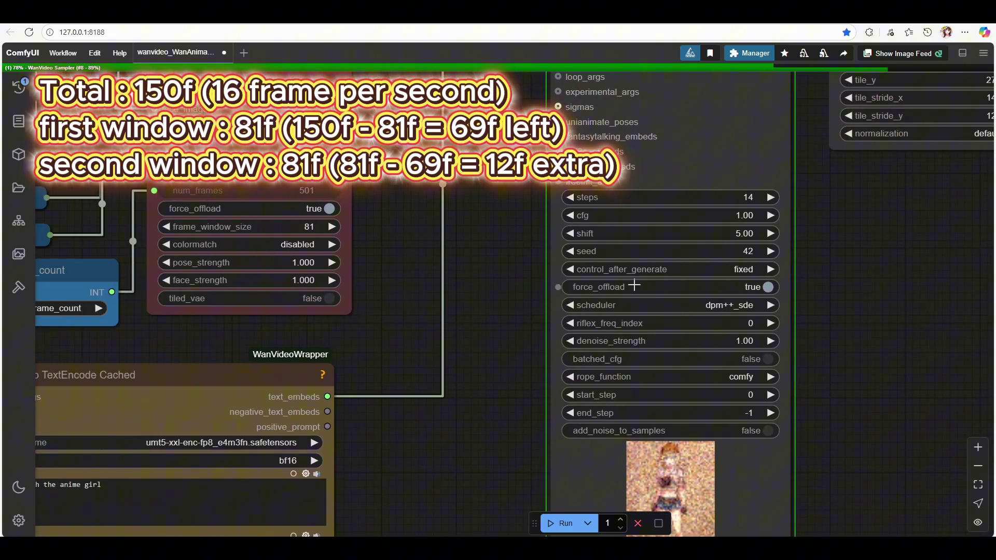
{"action": "scroll", "coordinate": [443, 265], "scroll_direction": "down", "scroll_amount": 3}
{"action": "scroll", "coordinate": [519, 322], "scroll_direction": "left", "scroll_amount": 5}
{"action": "scroll", "coordinate": [602, 381], "scroll_direction": "up", "scroll_amount": 5}
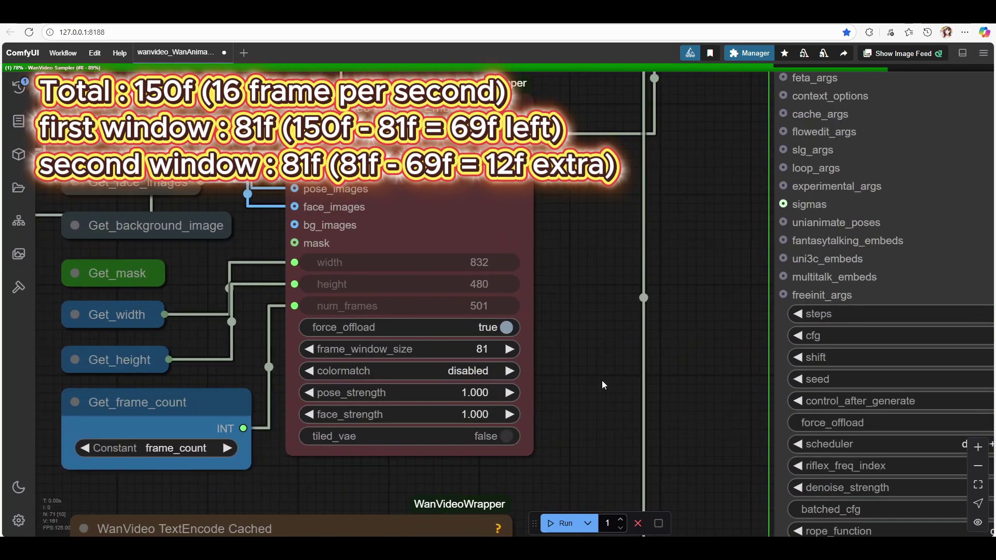
{"action": "left_click_drag", "start_coordinate": [670, 383], "coordinate": [657, 411]}
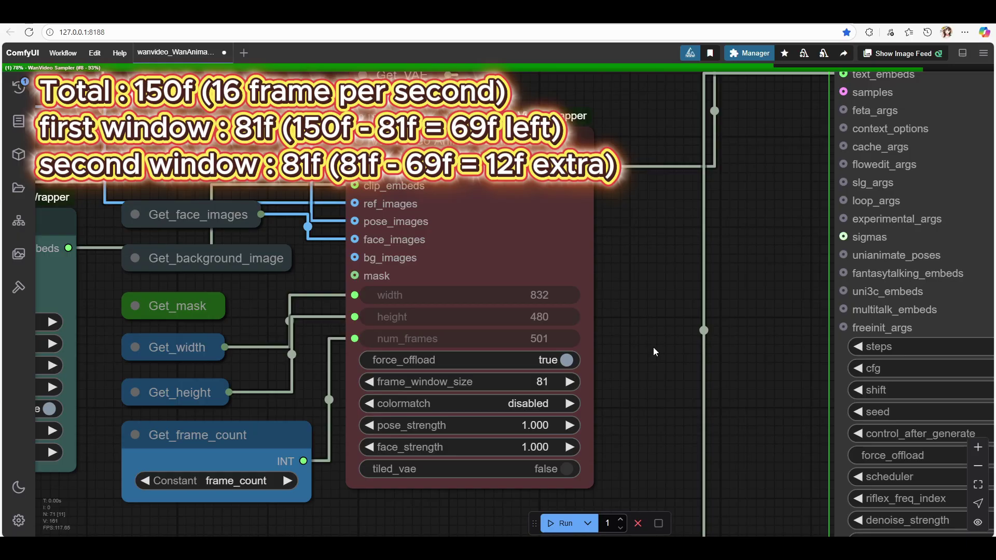
{"action": "left_click_drag", "start_coordinate": [652, 347], "coordinate": [435, 257]}
{"action": "scroll", "coordinate": [503, 270], "scroll_direction": "down", "scroll_amount": 4}
{"action": "left_click_drag", "start_coordinate": [530, 287], "coordinate": [293, 258]}
{"action": "left_click_drag", "start_coordinate": [605, 311], "coordinate": [389, 420]}
{"action": "left_click_drag", "start_coordinate": [661, 349], "coordinate": [747, 367]}
{"action": "scroll", "coordinate": [271, 294], "scroll_direction": "down", "scroll_amount": 4}
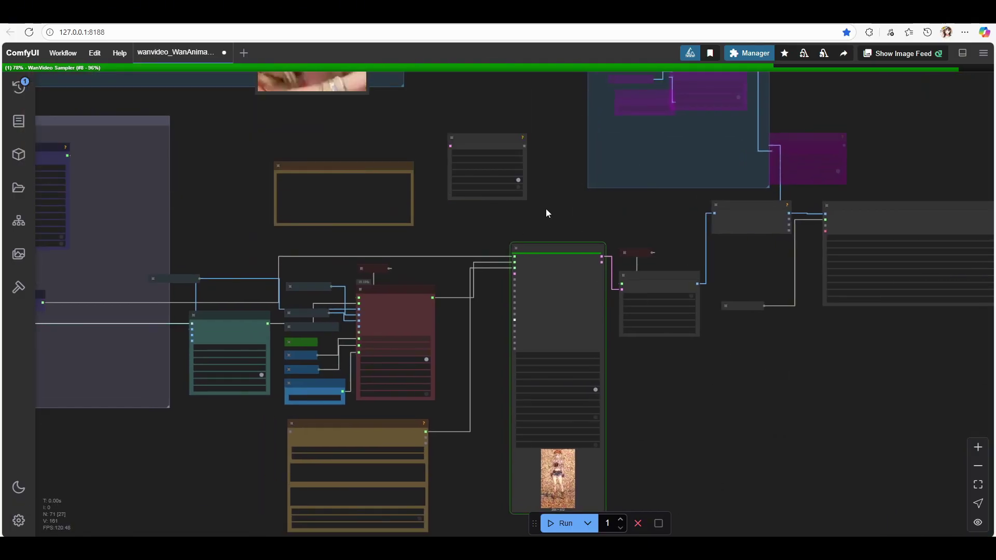